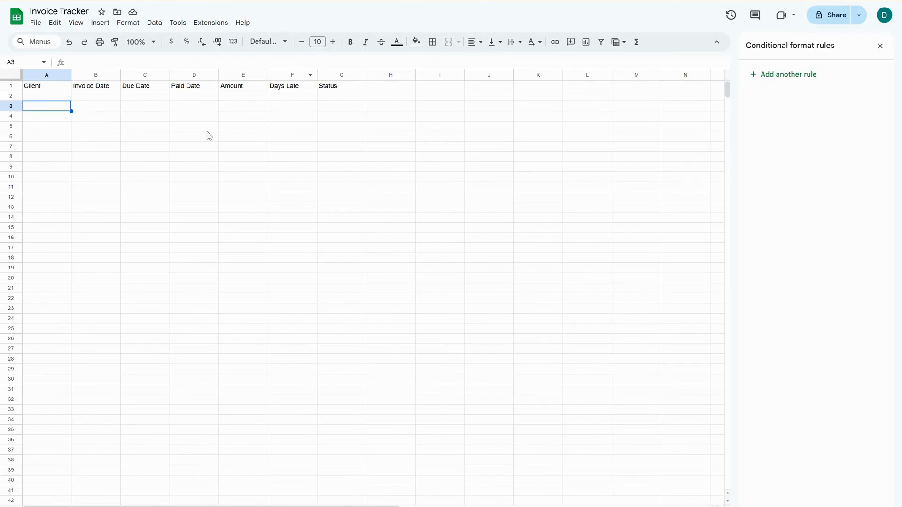
Set the text color of A2:G2 to black and select the Days Late formula cell F2.
left_click_drag(59, 98, 357, 94)
left_click(397, 41)
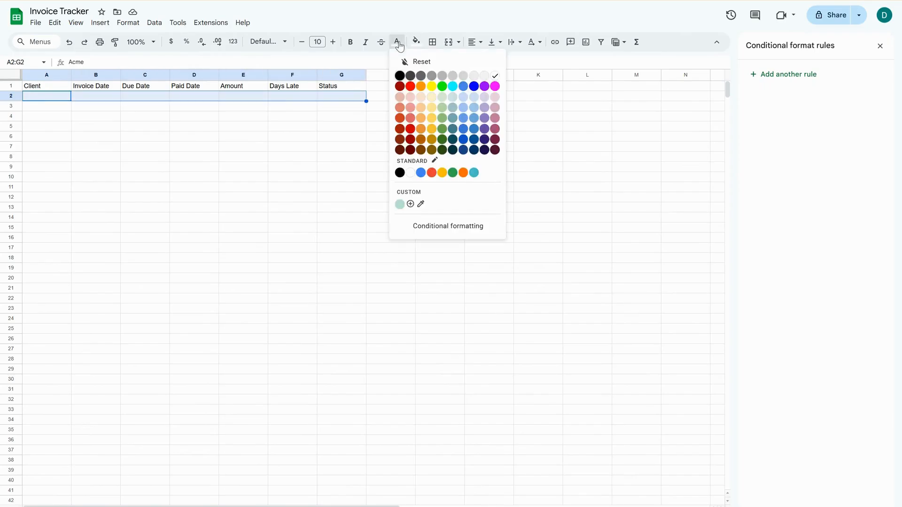
left_click(399, 76)
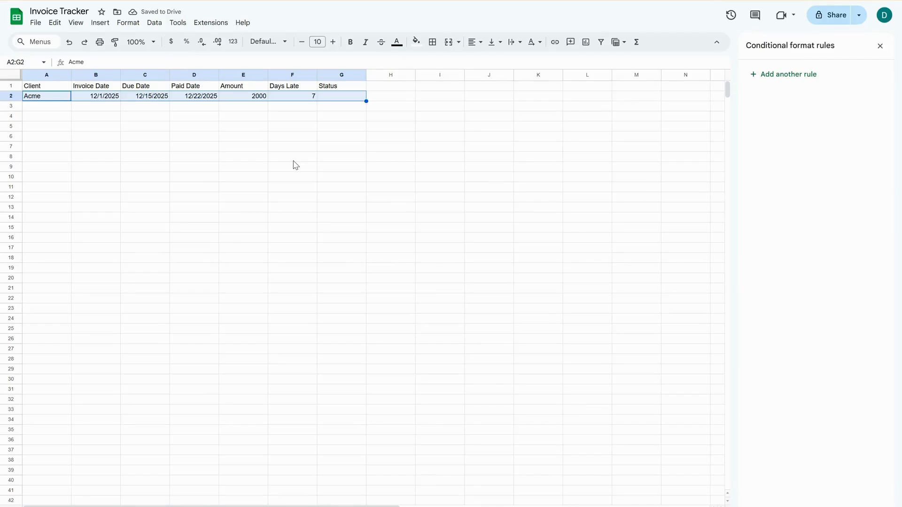
left_click(299, 108)
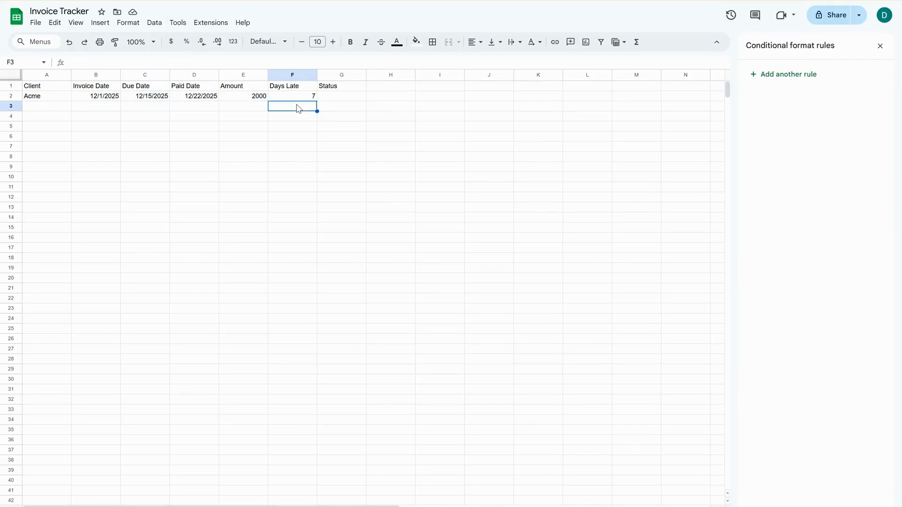
key("Up")
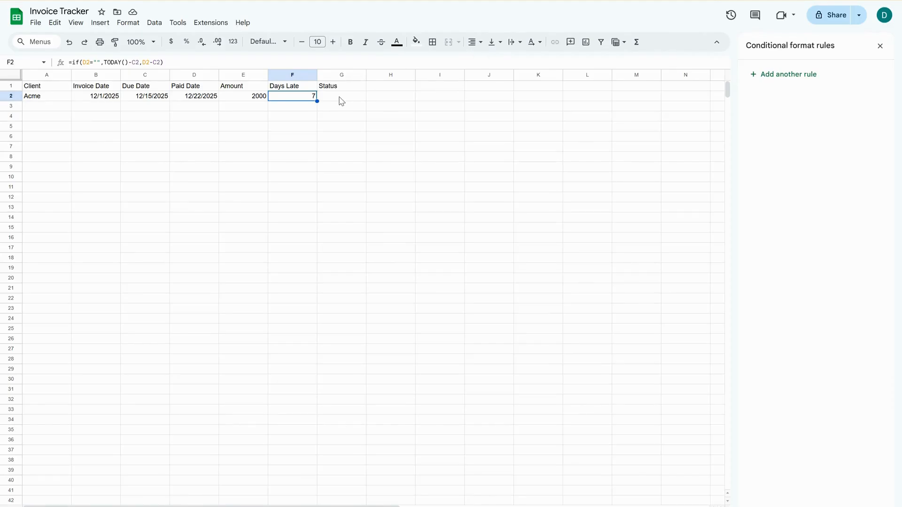
Add a dropdown data validation rule to Status cells G2:G18 with Pending as the first option.
left_click_drag(342, 101, 350, 257)
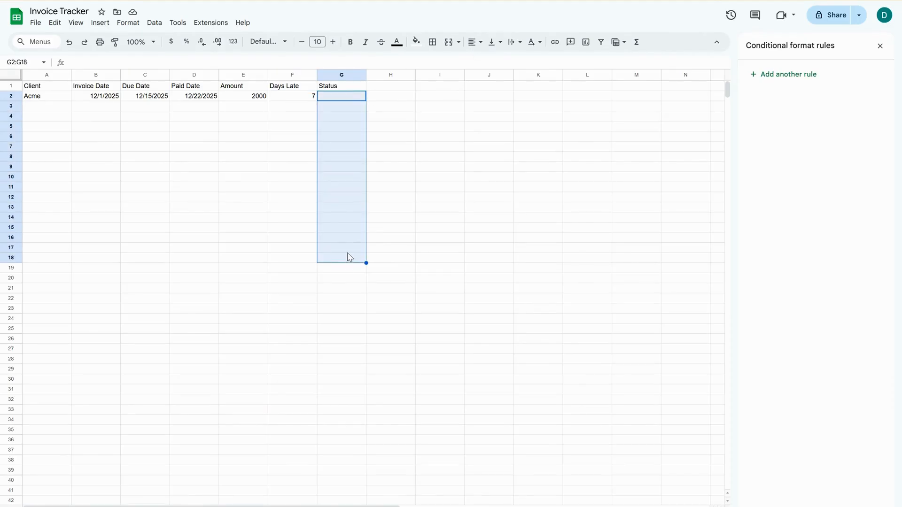
left_click(154, 23)
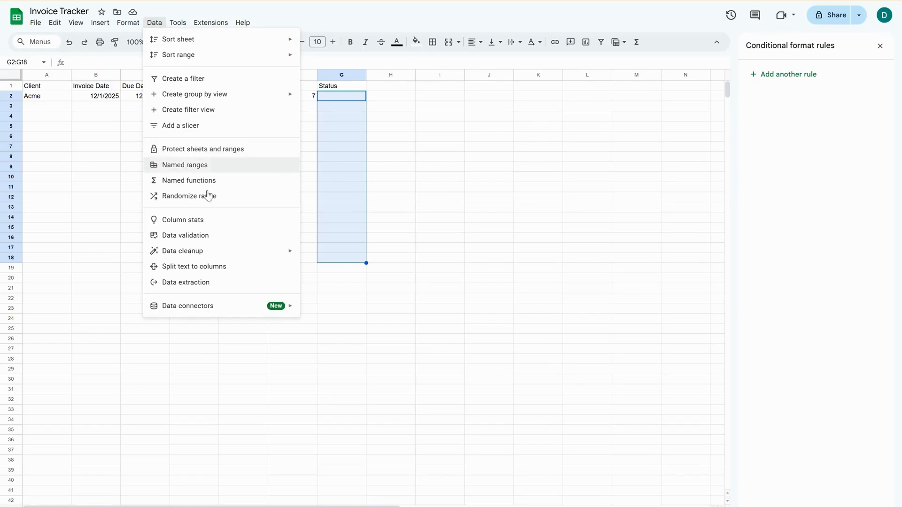
left_click(215, 235)
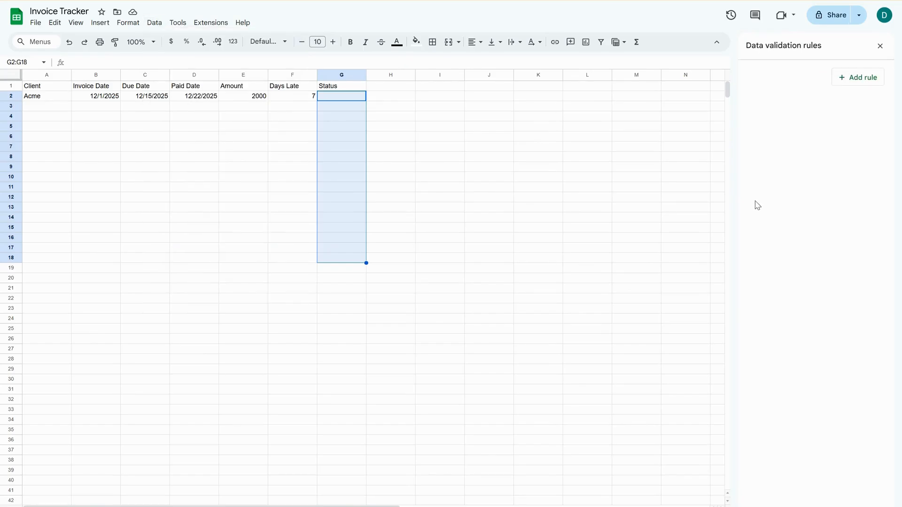
left_click(864, 81)
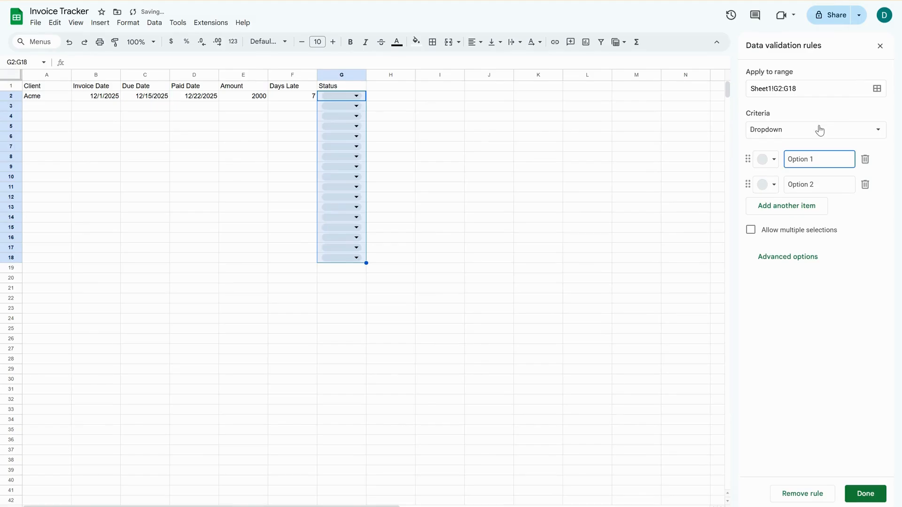
type("Opt")
key("BackSpace")
key("BackSpace")
key("BackSpace")
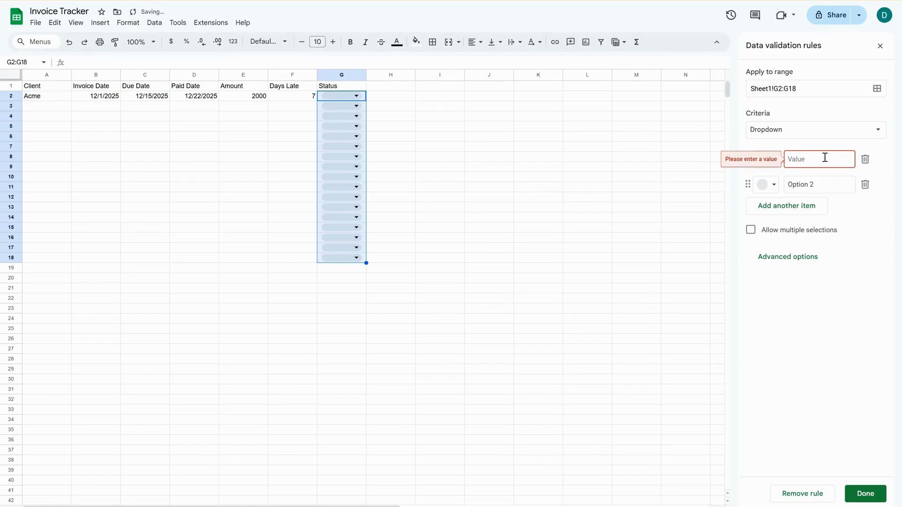
type("Pending")
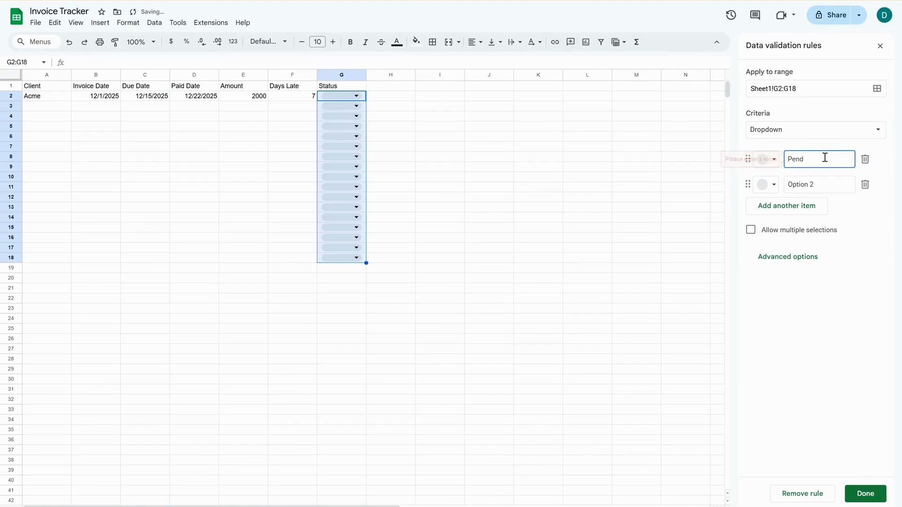
Set the second dropdown option to Paid, add a third option Overdue, and save the validation rule.
left_click(833, 184)
key("BackSpace")
key("BackSpace")
key("BackSpace")
key("BackSpace")
key("BackSpace")
key("BackSpace")
key("BackSpace")
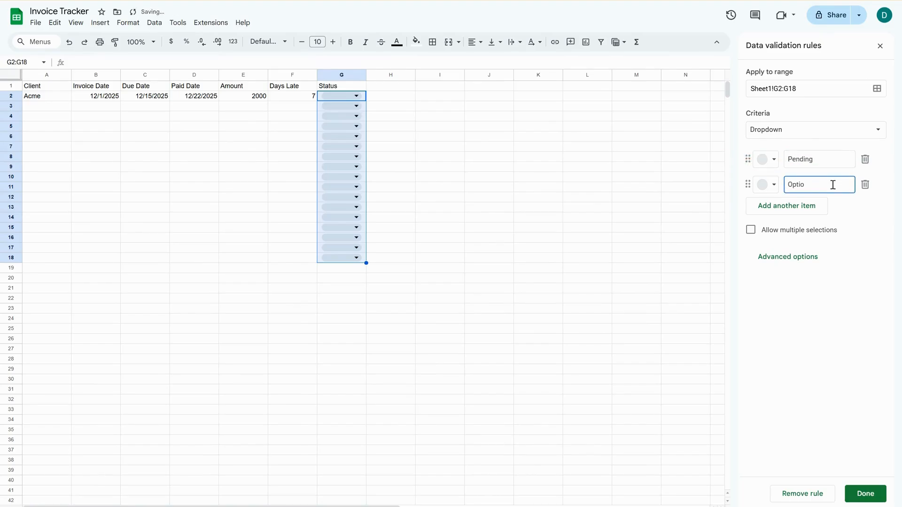
key("BackSpace")
type("Paid")
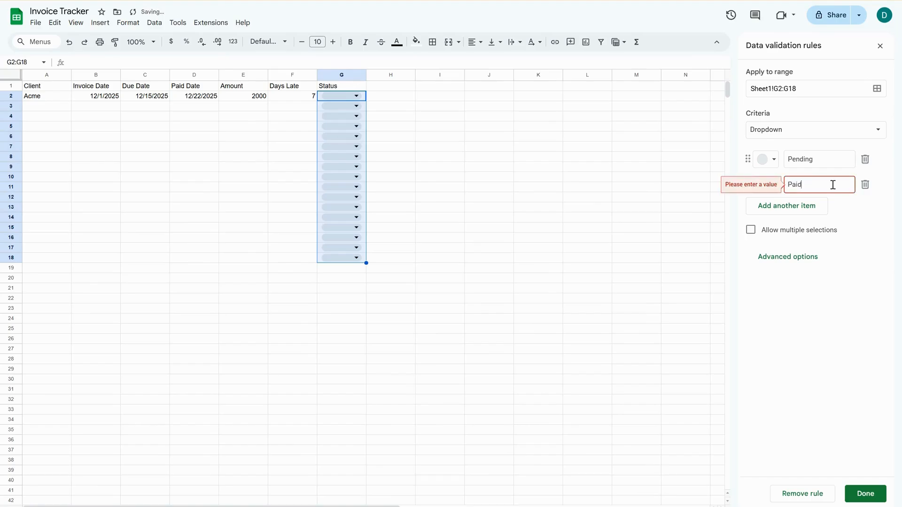
left_click(805, 206)
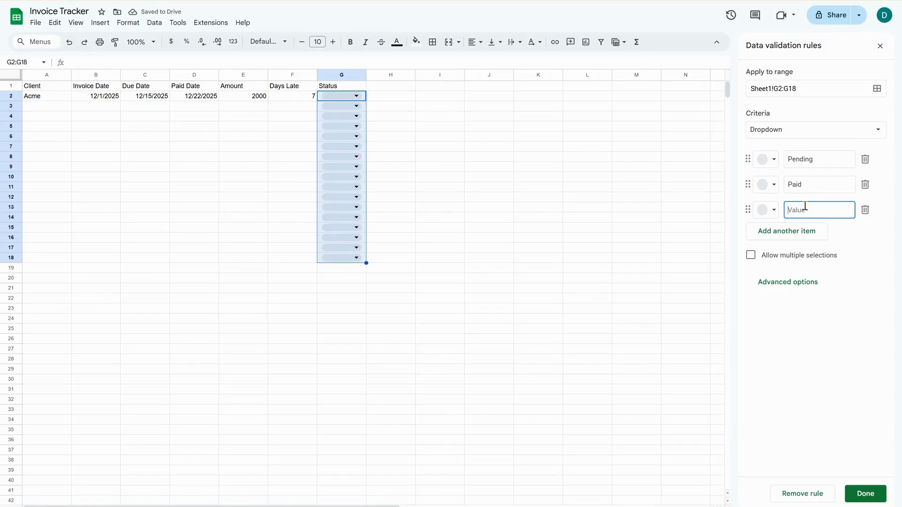
type("Overdue")
left_click(869, 494)
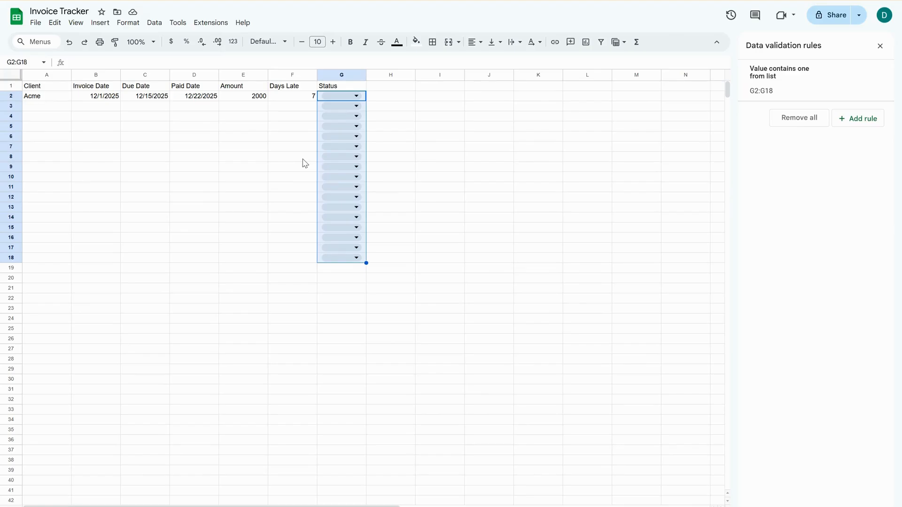
Create a conditional formatting rule on Days Late cells F2:F18 with the custom formula =G2="overdue".
left_click(296, 126)
left_click_drag(296, 98, 310, 262)
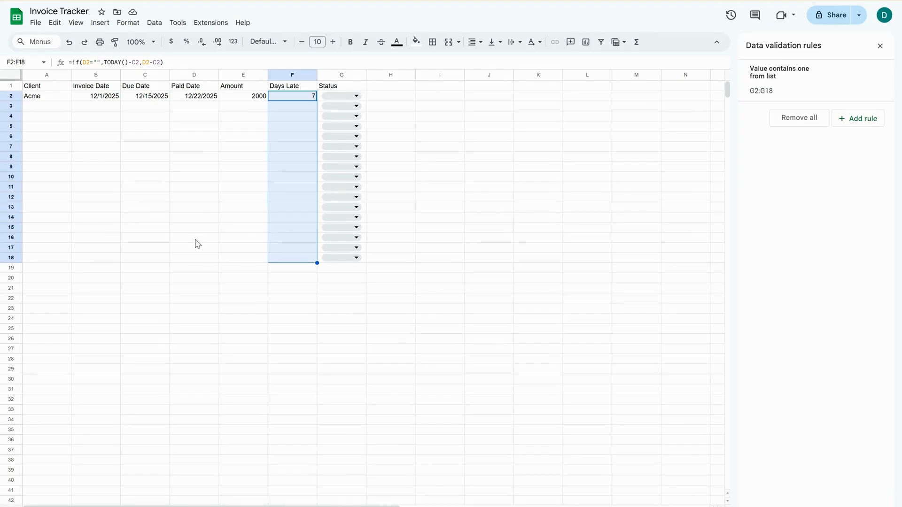
left_click(128, 23)
left_click(189, 221)
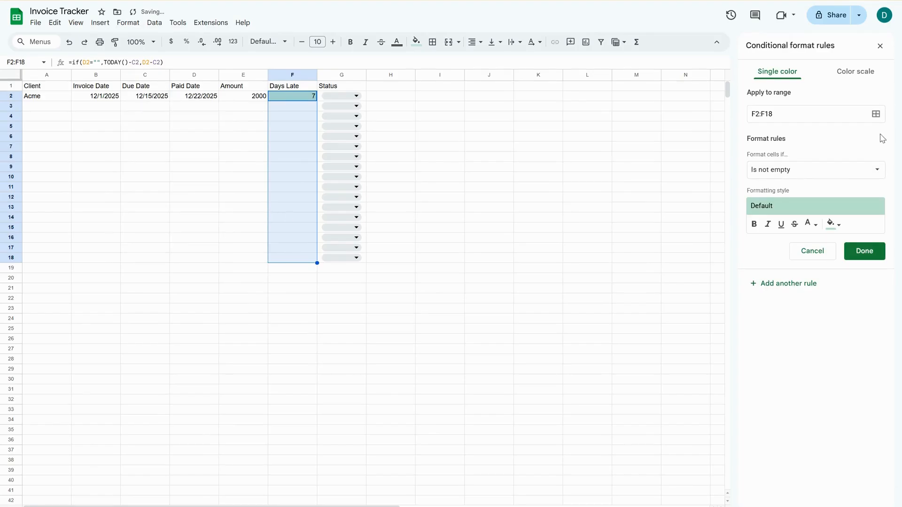
left_click(828, 174)
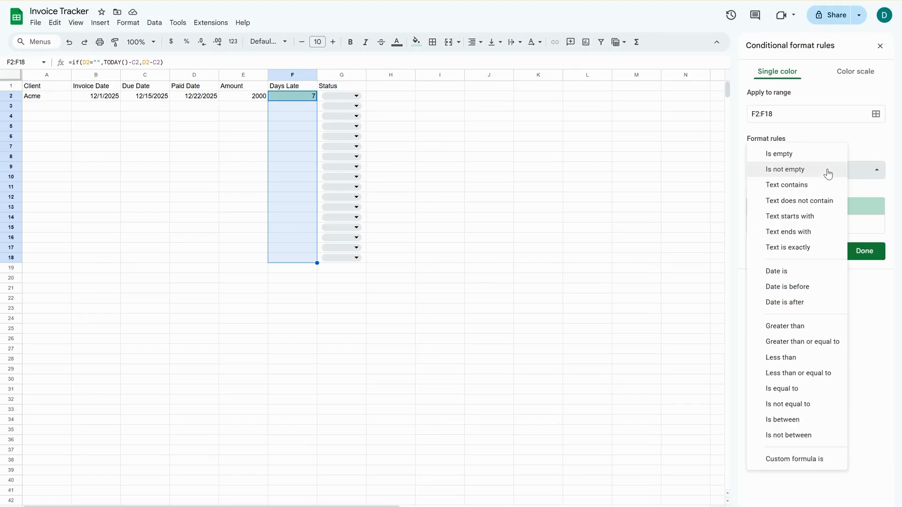
left_click(821, 465)
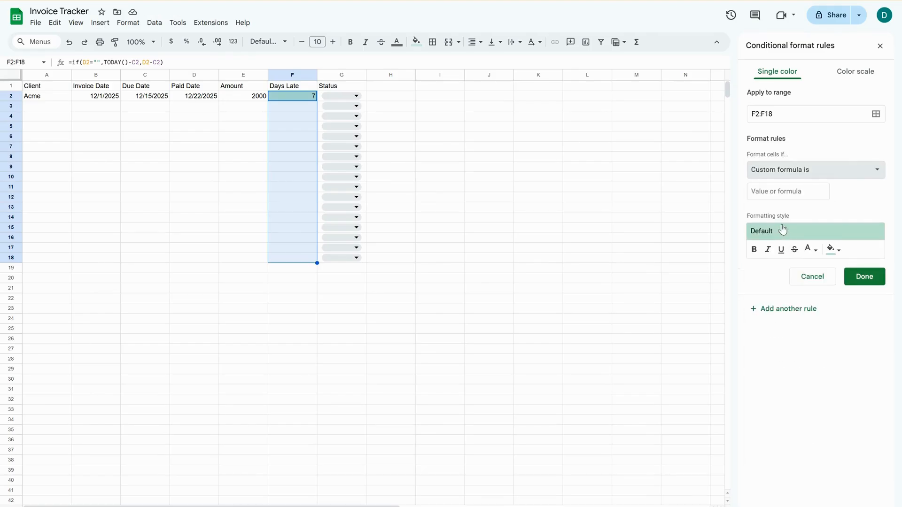
left_click(767, 195)
type("=")
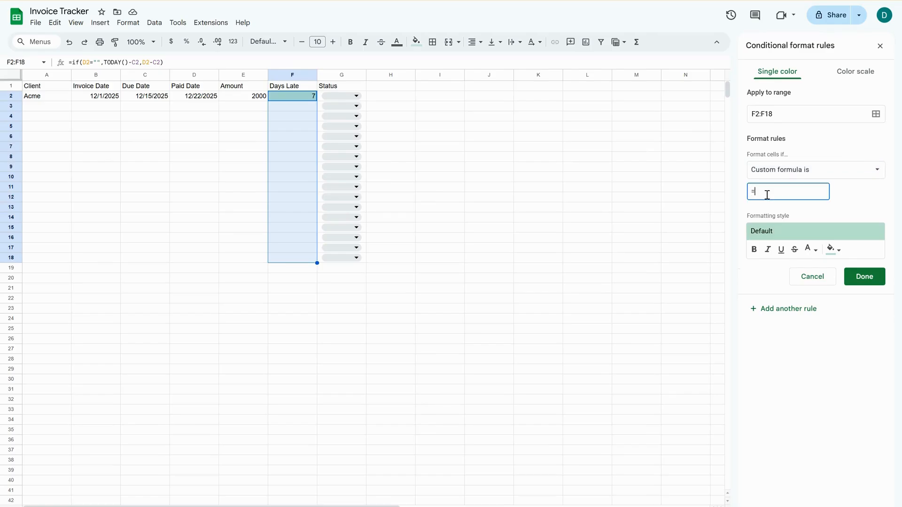
type("G2=")
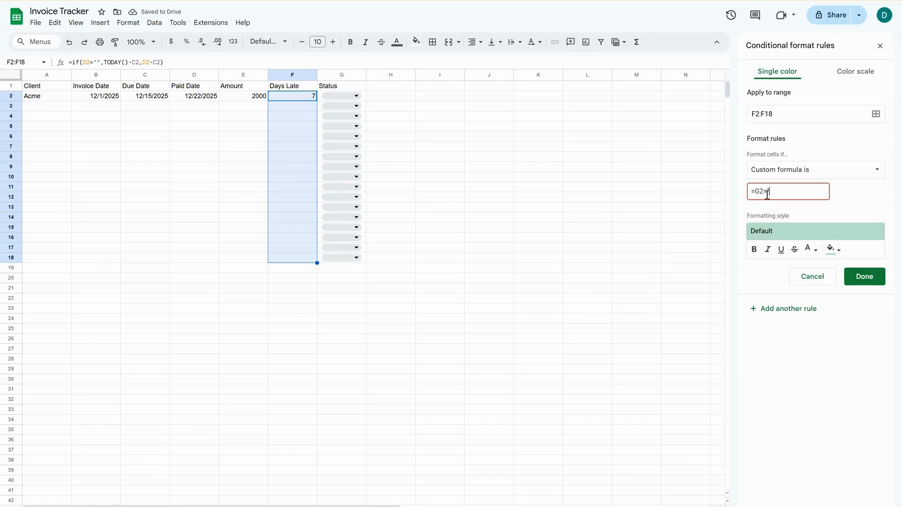
type("\"overdue\"")
Give the overdue rule a red fill and save it.
left_click(831, 251)
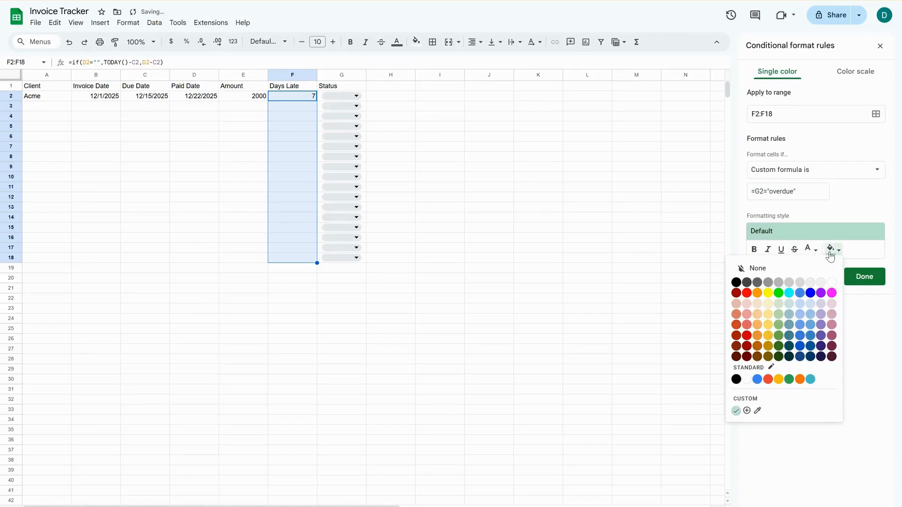
left_click(746, 294)
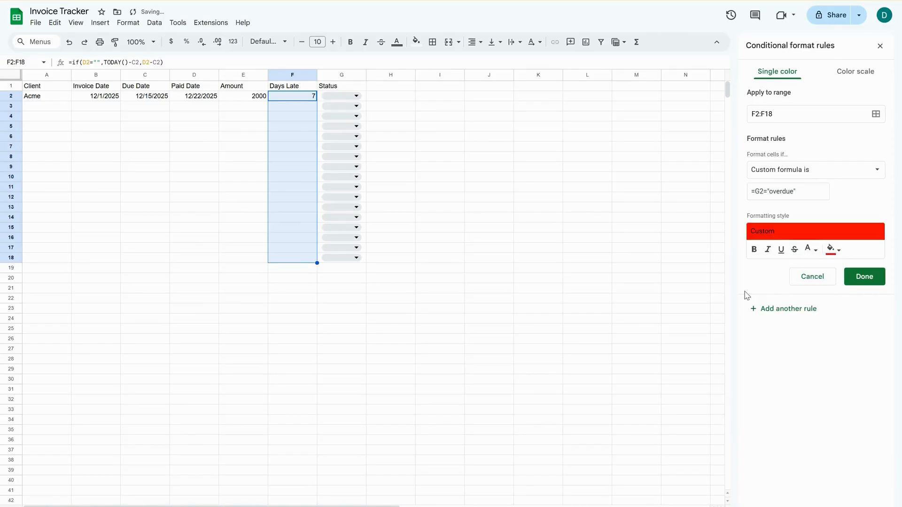
left_click(864, 278)
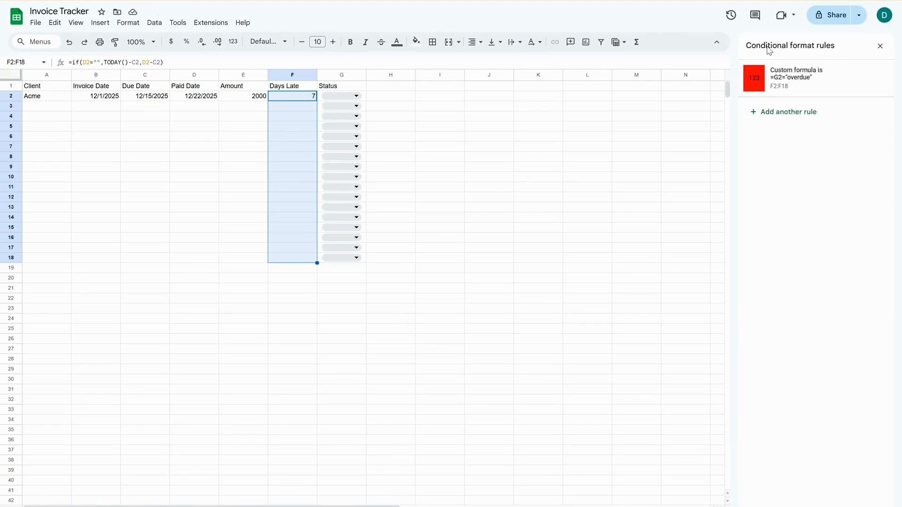
Add another conditional formatting rule for F2:F18 that uses a custom formula condition.
left_click(798, 113)
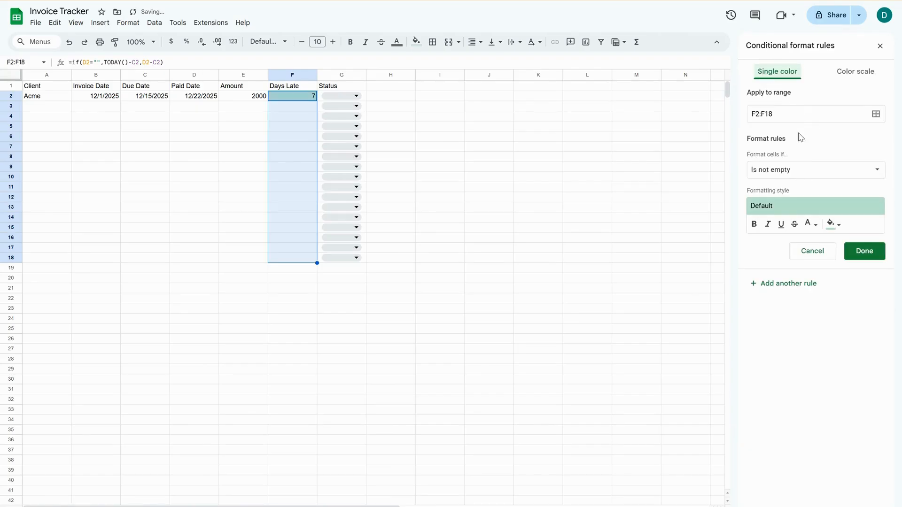
left_click(799, 174)
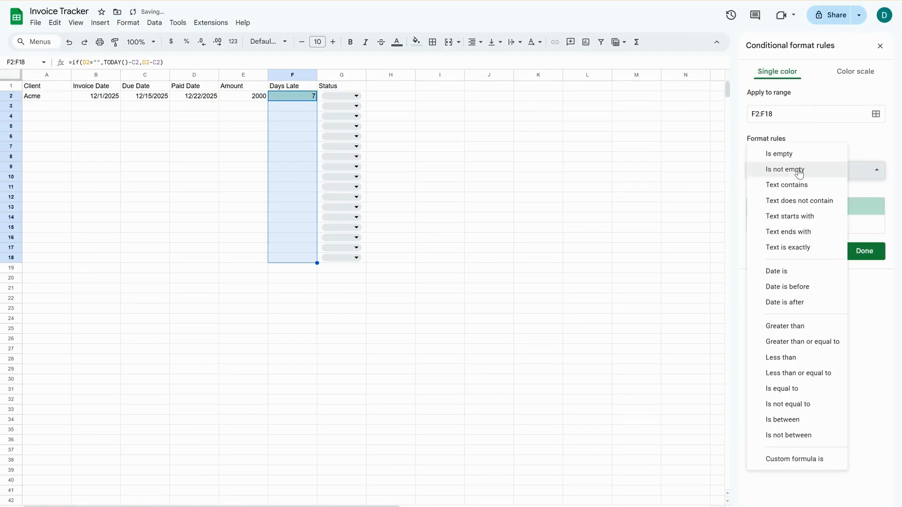
left_click(804, 458)
left_click(775, 191)
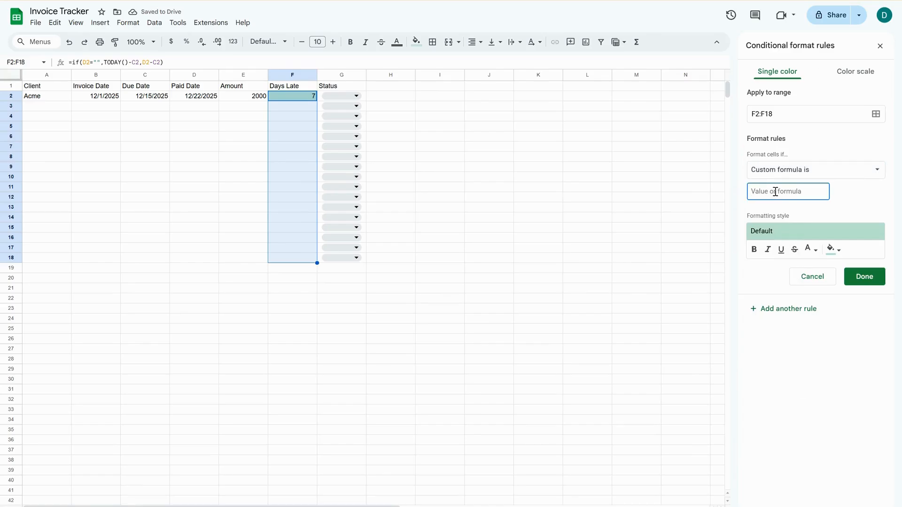
type("=")
type("AND")
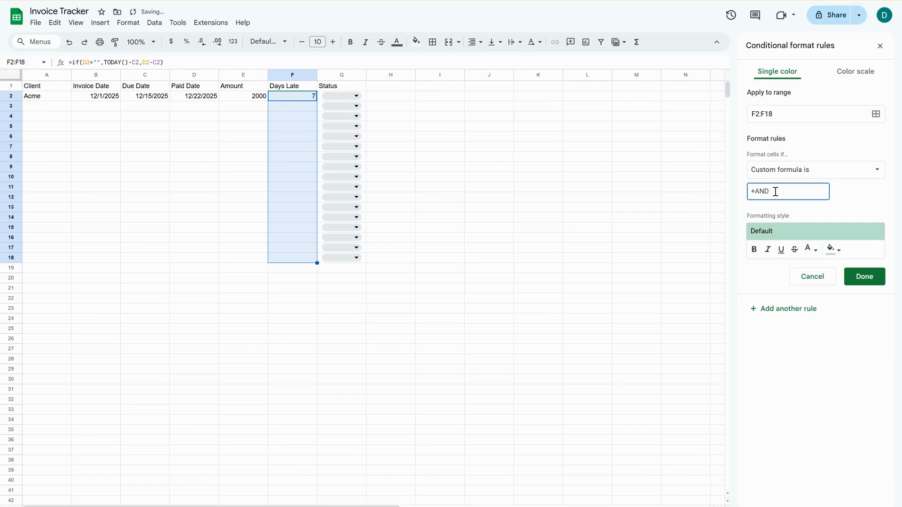
key("BackSpace")
key("BackSpace")
key("BackSpace")
key("BackSpace")
Enter =AND(F2>0, G2="Pending") as the new rule's custom formula.
type("=AND")
type("(")
type("F2")
type(">0")
type(", ")
type("G2=\"")
type("Pending")
type("\"")
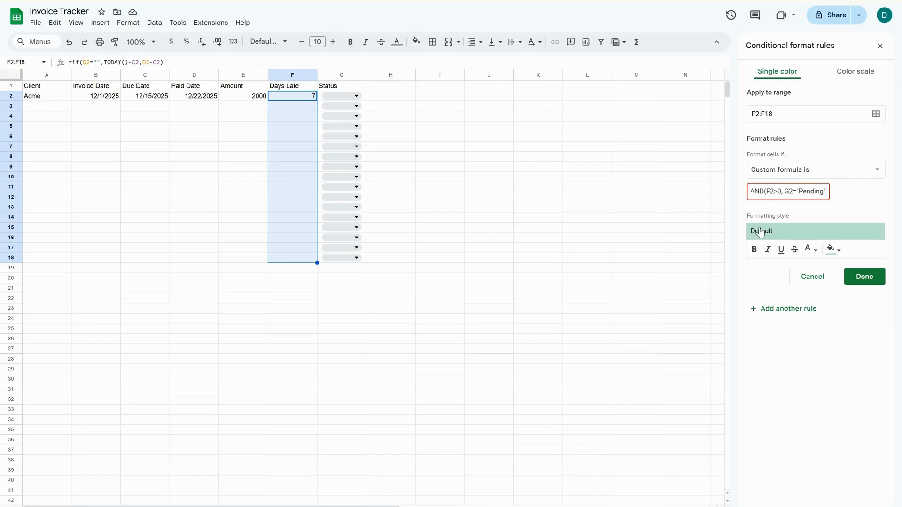
Give the Pending rule a yellow fill and save it.
left_click(831, 251)
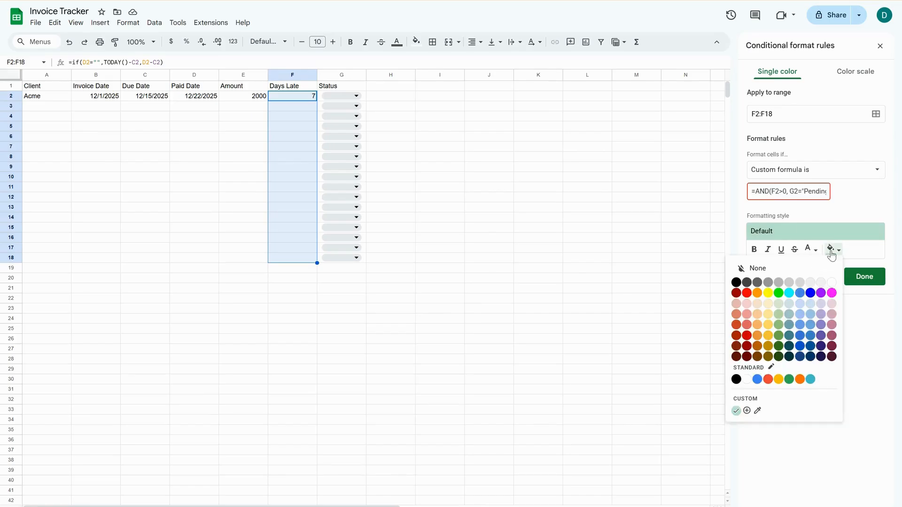
left_click(767, 292)
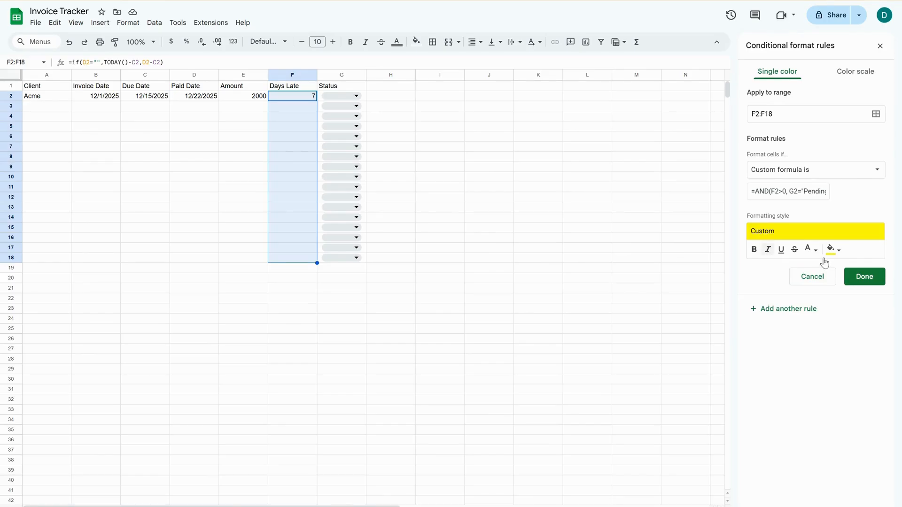
left_click(868, 281)
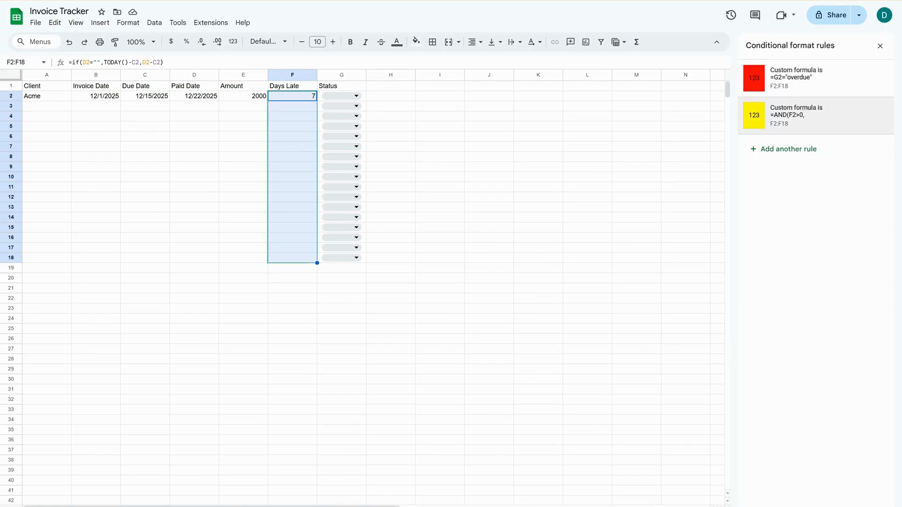